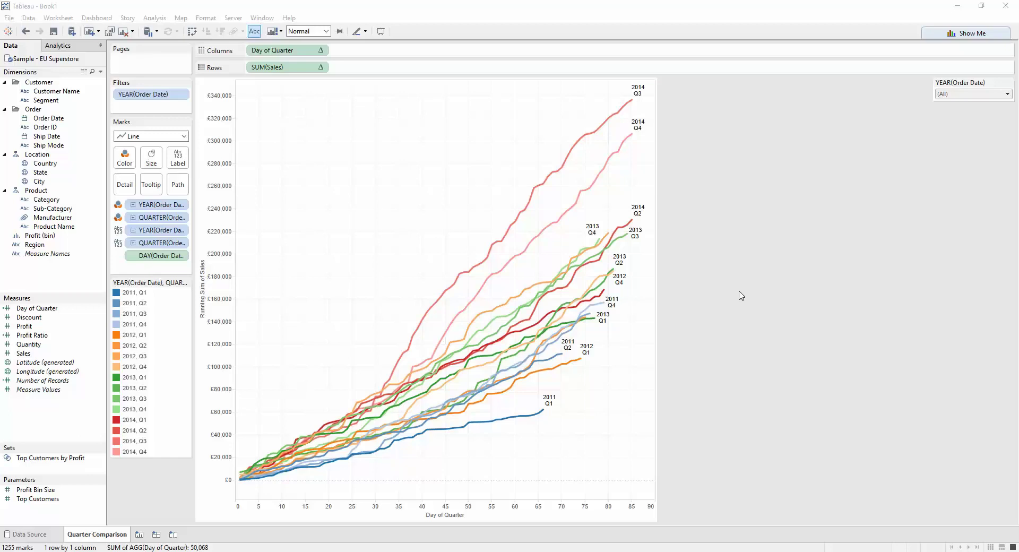
- Filter the running-sales chart to 2014 and highlight its Q2 line
mouse_move(491, 260)
click(961, 95)
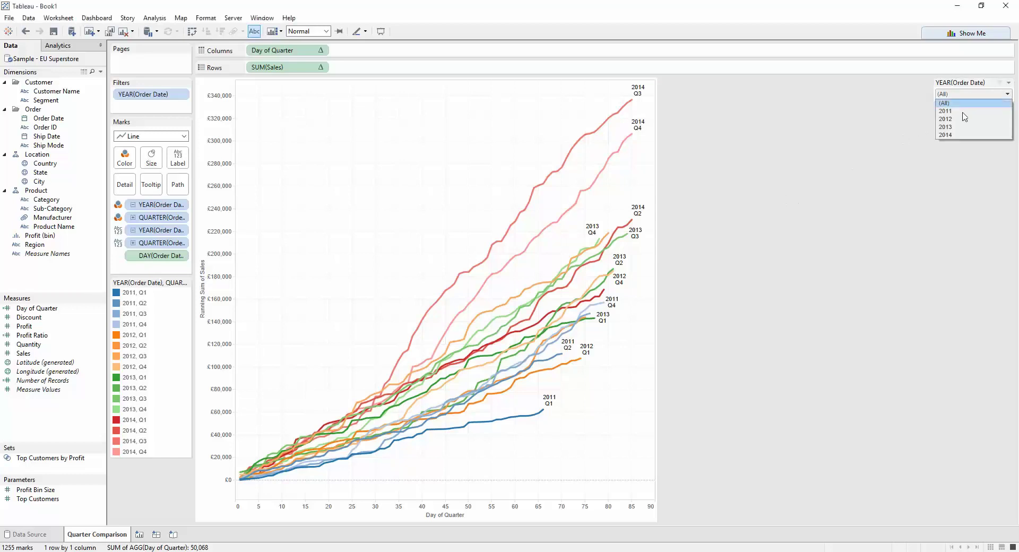
click(947, 135)
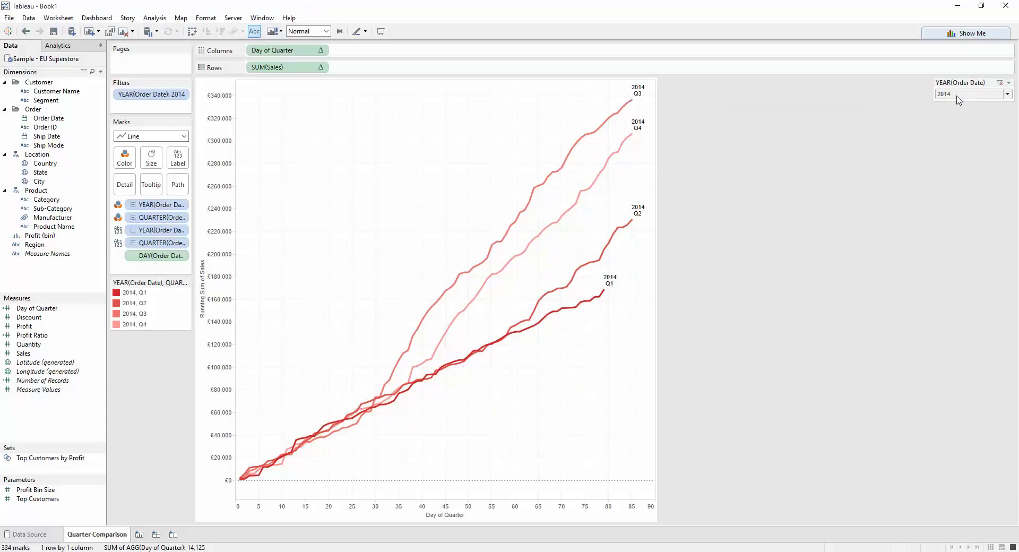
mouse_move(632, 101)
click(631, 220)
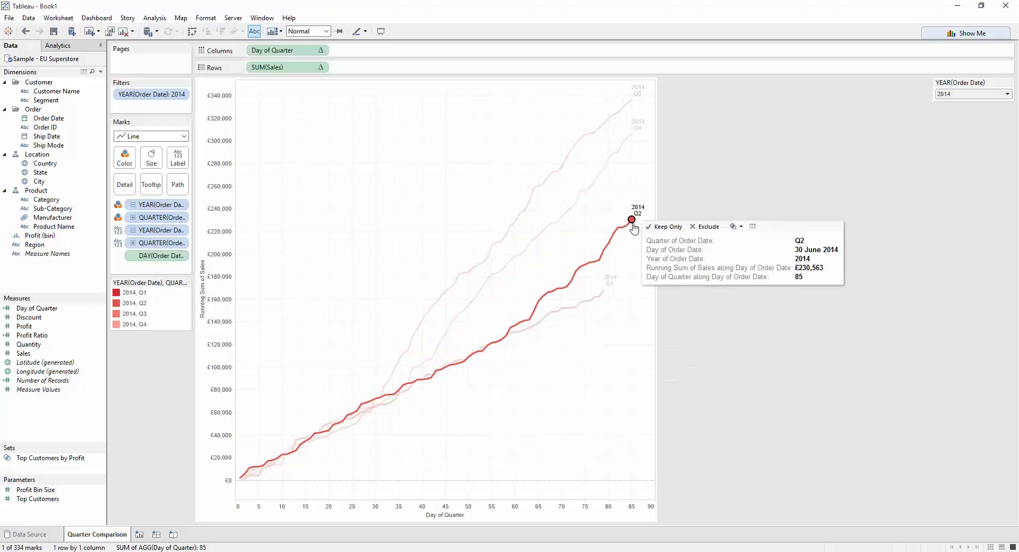
- Switch the year filter to 2013, highlight its Q1 then Q2 lines, then clear the highlight
click(989, 97)
click(963, 127)
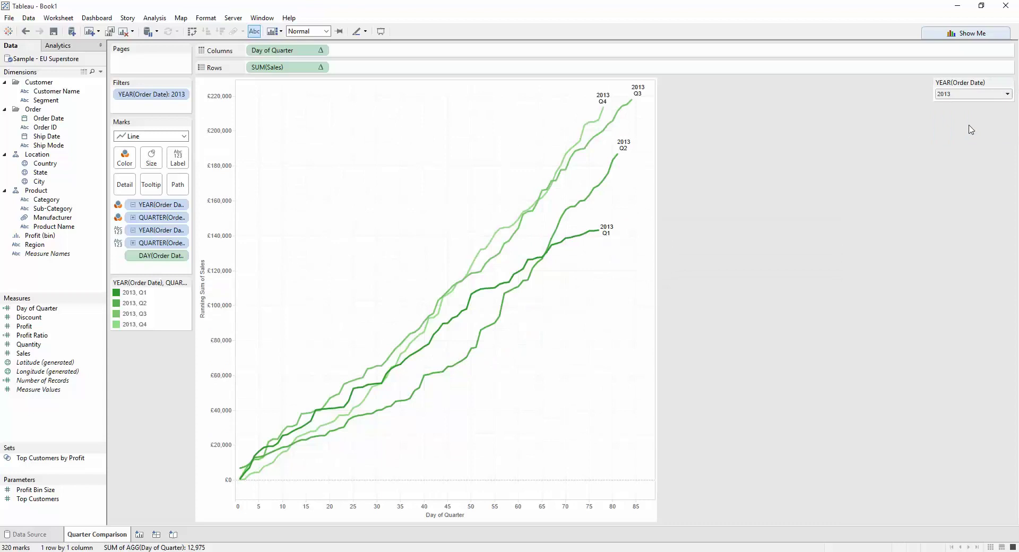
click(601, 229)
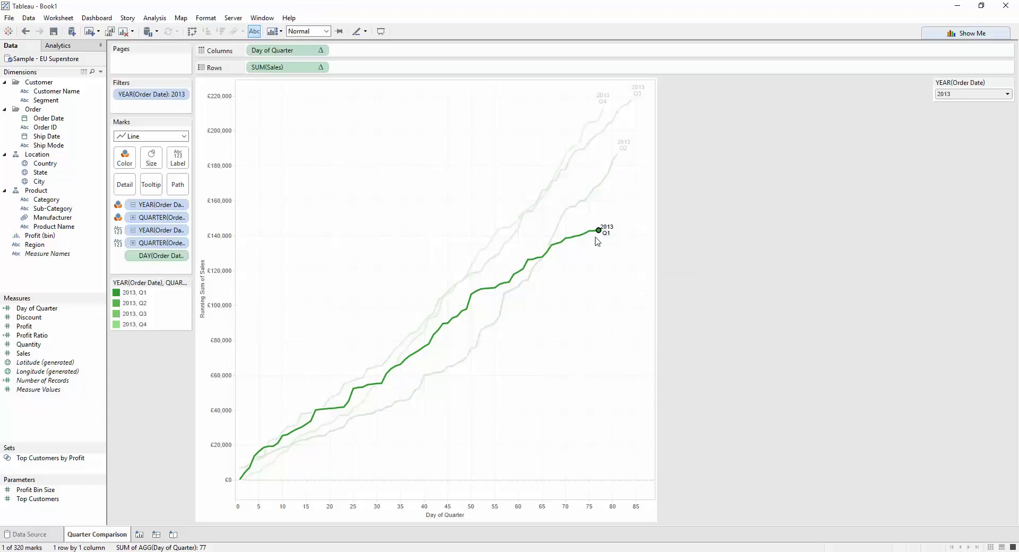
mouse_move(600, 237)
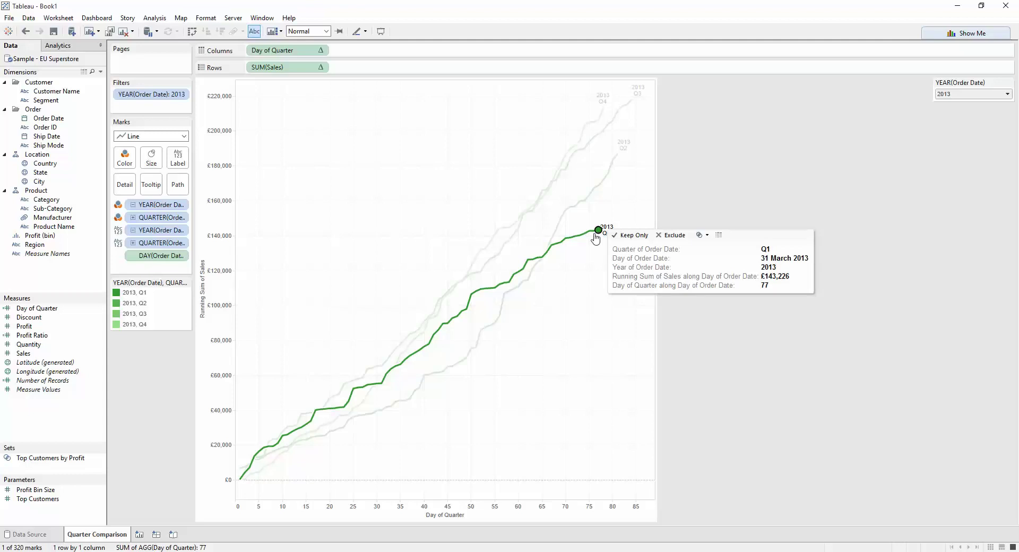
click(617, 155)
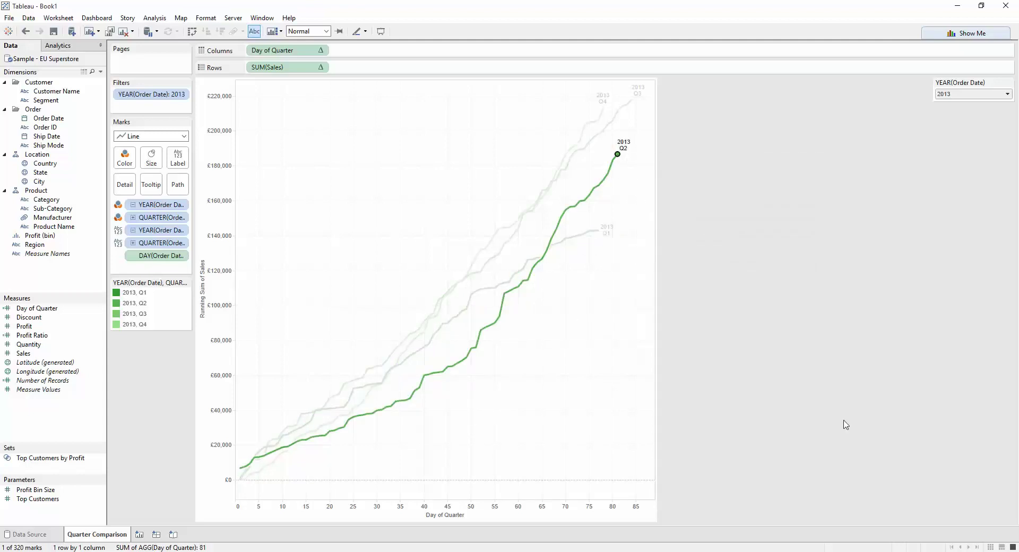
click(926, 330)
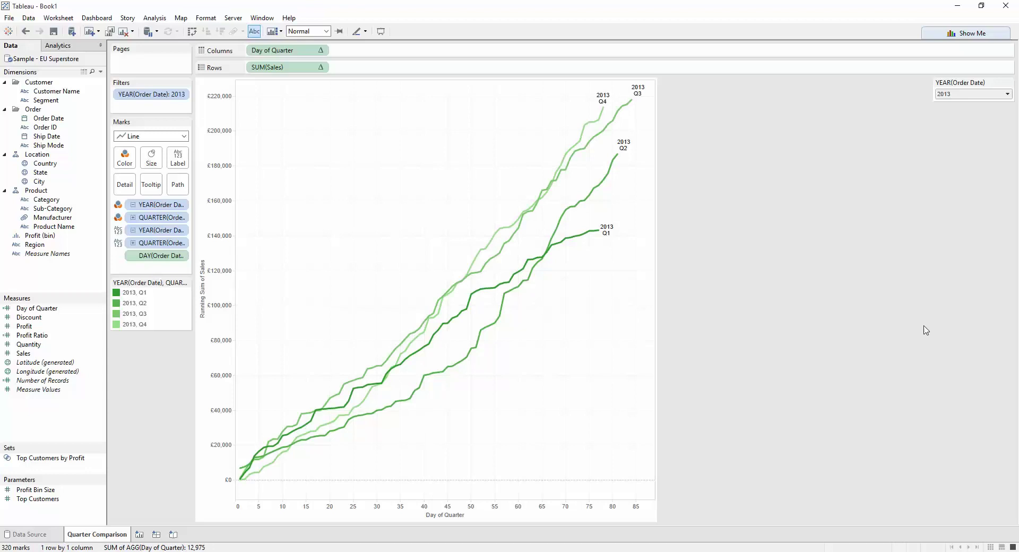
- On a new worksheet, add Order Date drilled to year and quarter on Marks and Sales on Rows
click(140, 535)
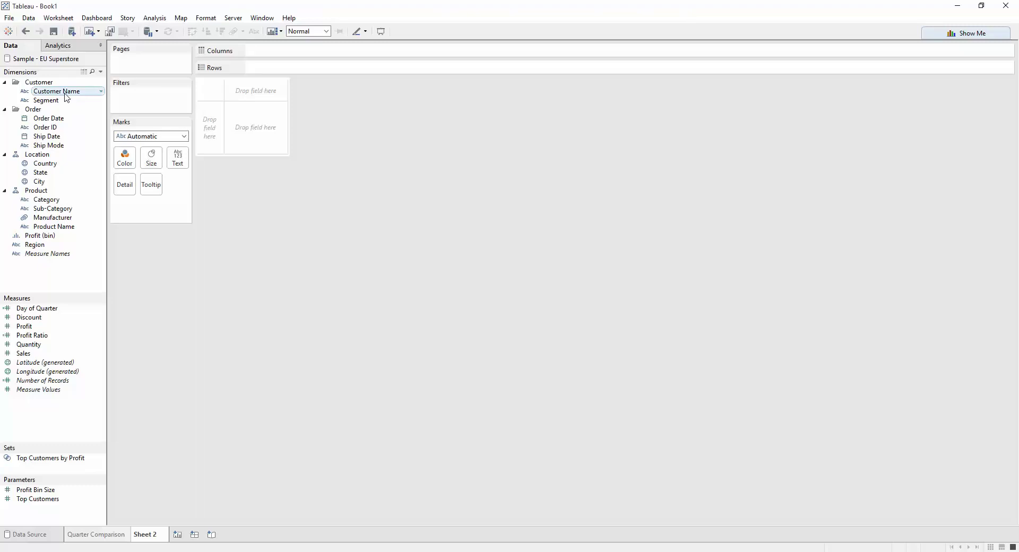
drag(44, 122, 140, 212)
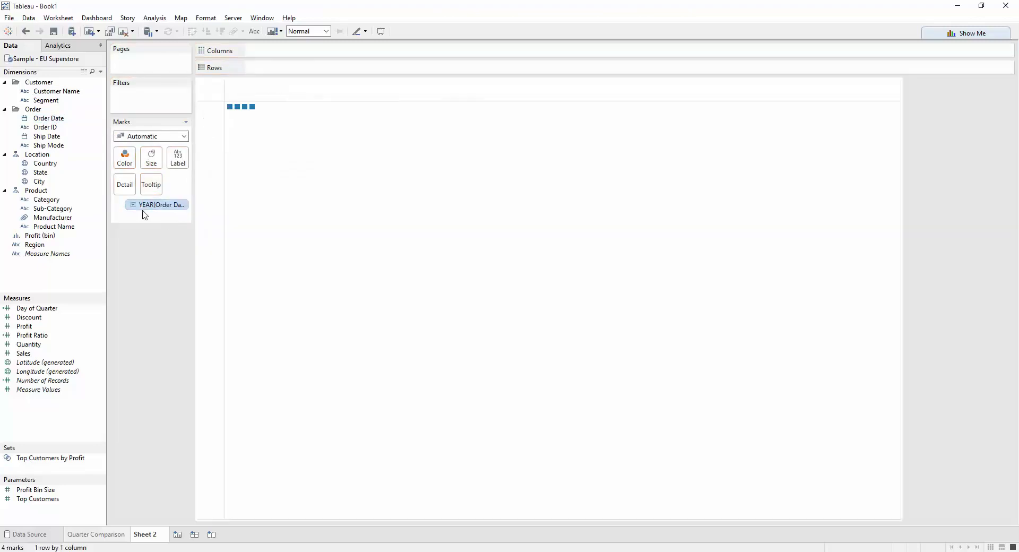
click(133, 205)
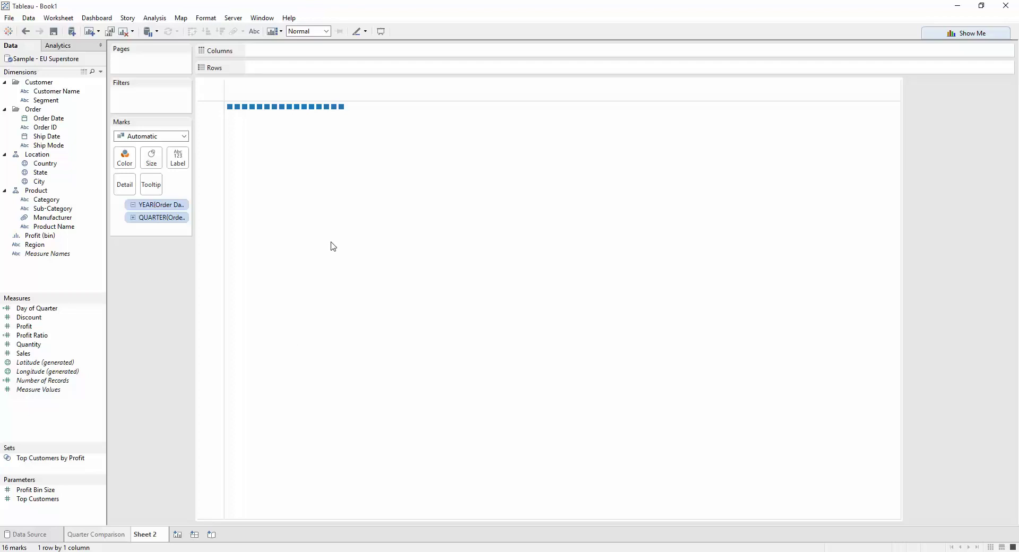
drag(67, 353, 352, 70)
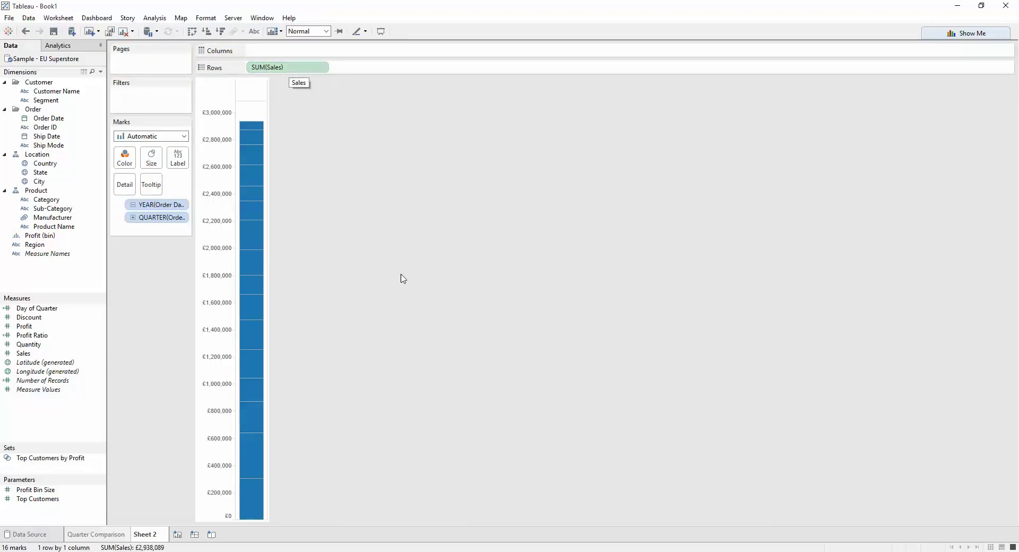
mouse_move(255, 229)
- Add DAY(Order Date) as detail on Marks and type index() into a new Columns calculation
click(52, 121)
drag(52, 122, 154, 237)
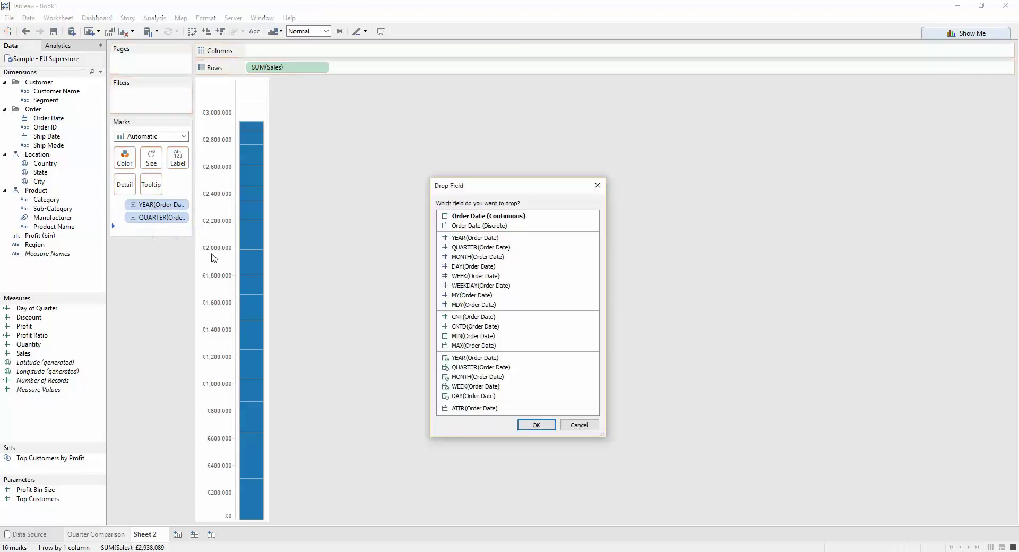
double_click(503, 267)
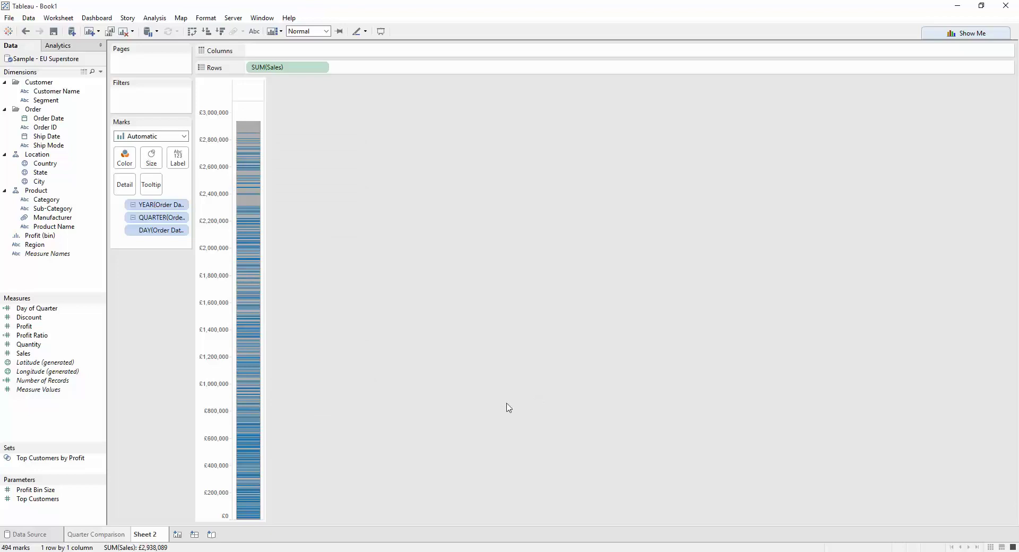
double_click(328, 50)
text(index())
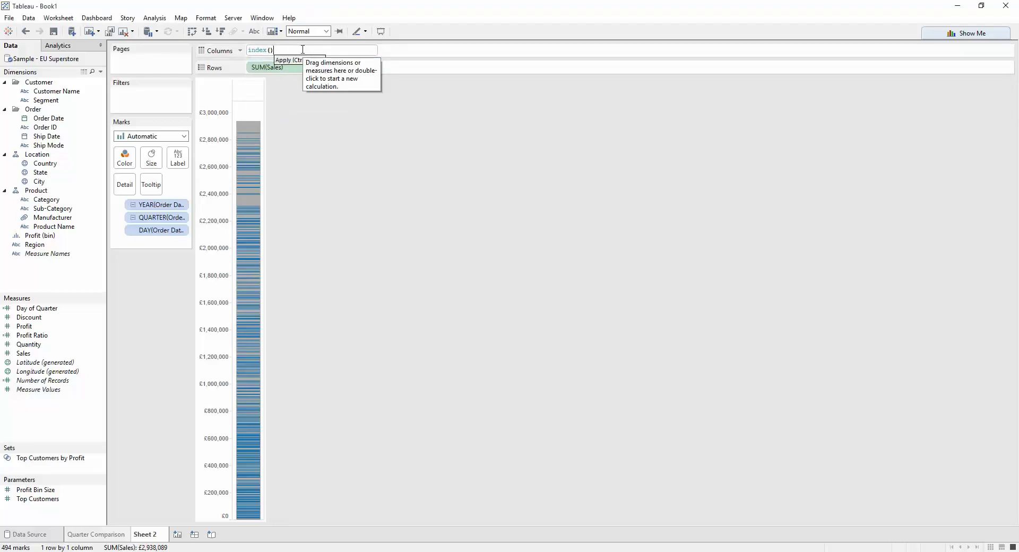
- Commit index() on Columns, stacking all 494 sales marks at index 1
click(581, 175)
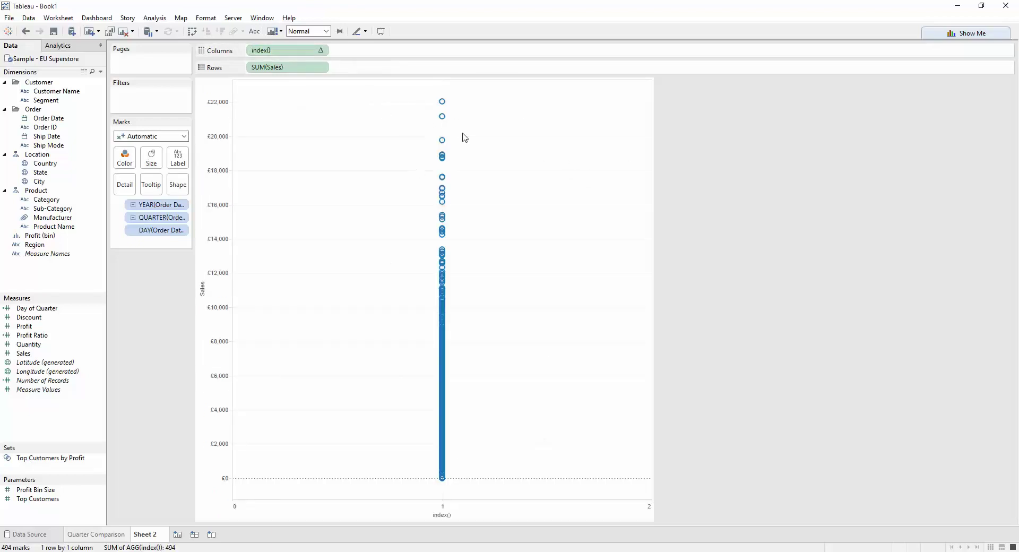
click(324, 50)
mouse_move(331, 199)
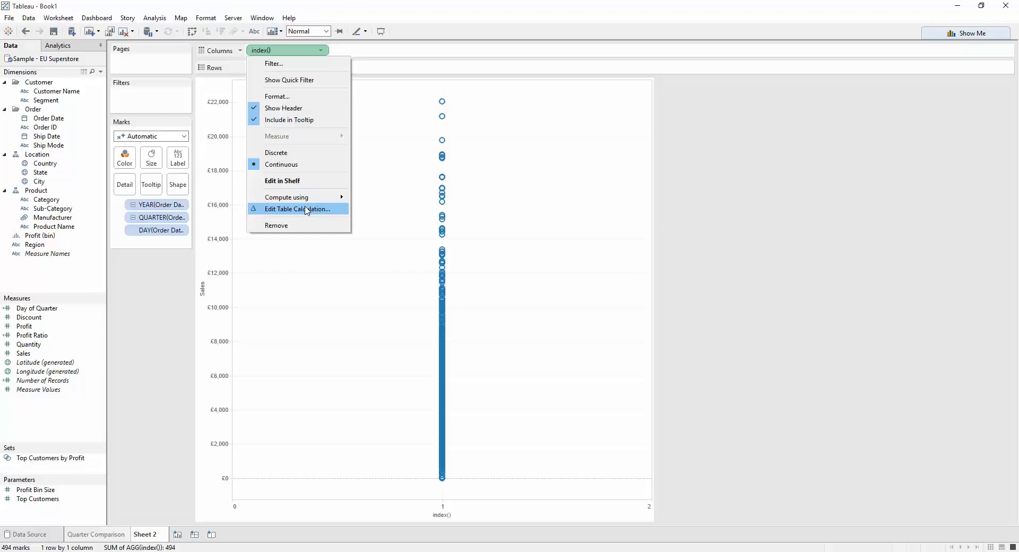
- Set index() to compute along Day of Order Date using advanced table calculation settings
click(307, 209)
click(545, 228)
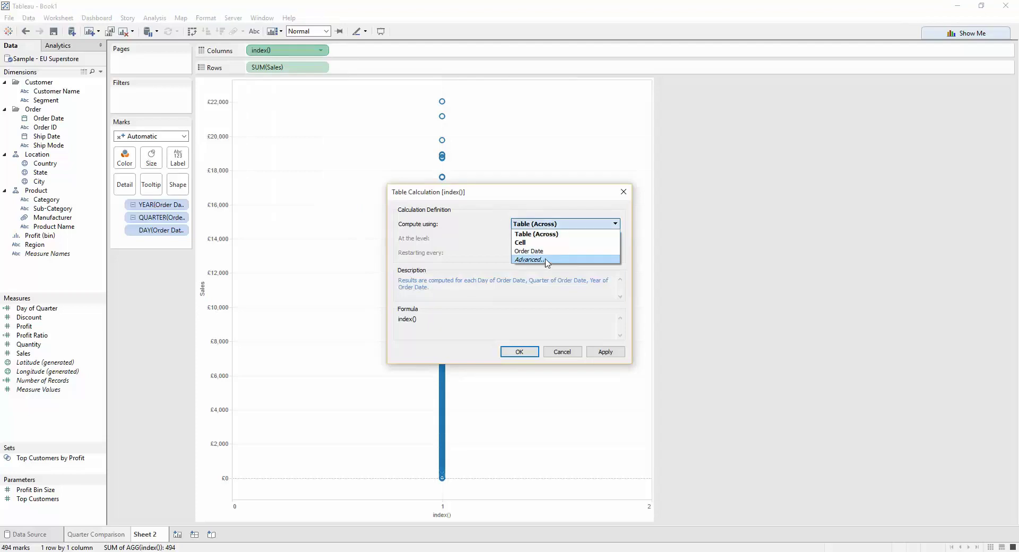
click(547, 261)
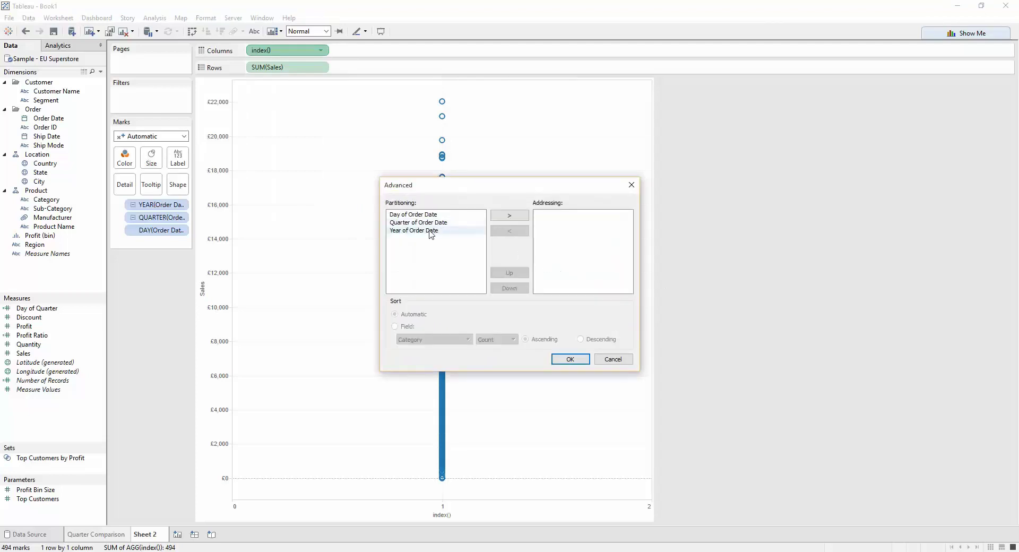
click(479, 215)
click(509, 215)
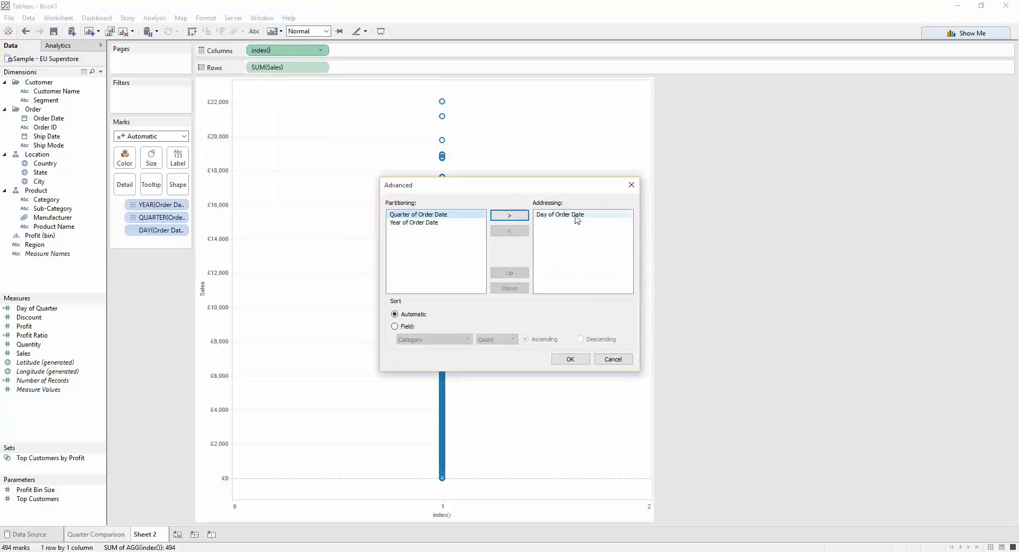
click(432, 215)
click(575, 365)
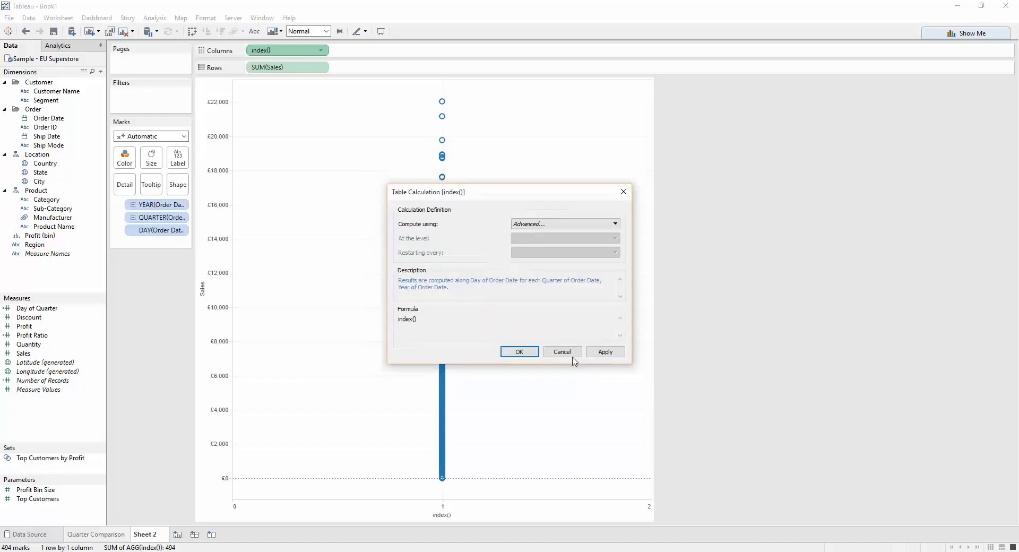
click(603, 355)
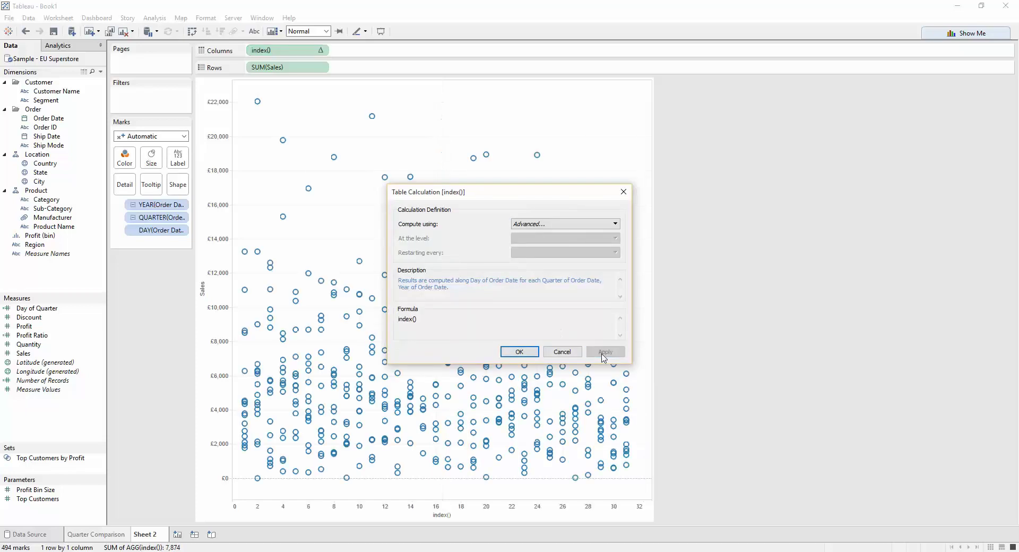
click(519, 351)
- Change the mark type to Line
click(158, 137)
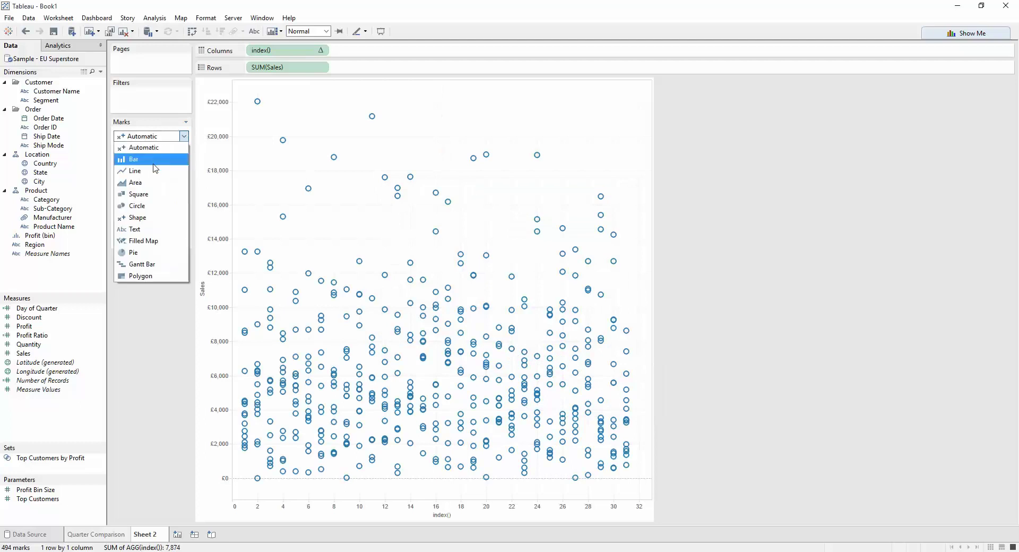
click(151, 170)
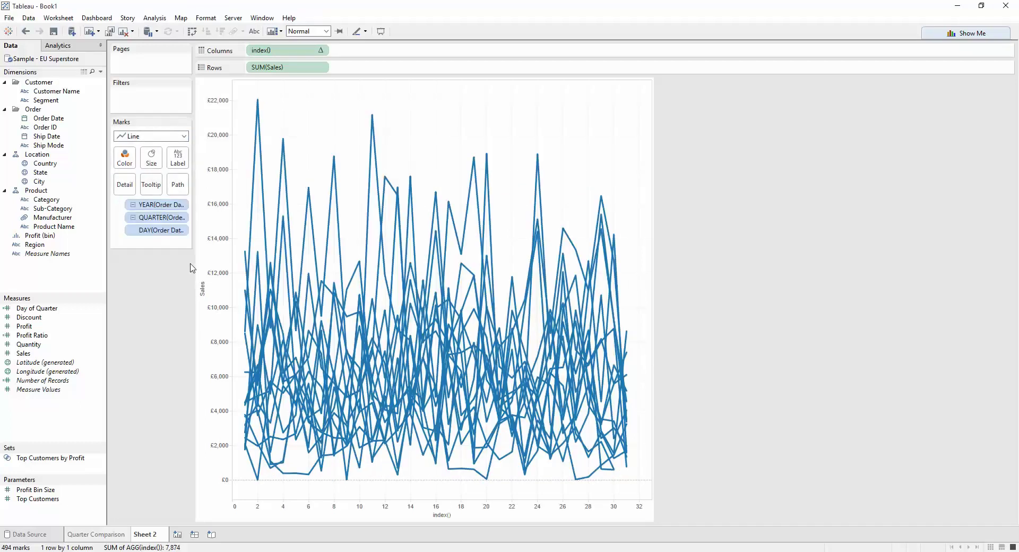
click(118, 231)
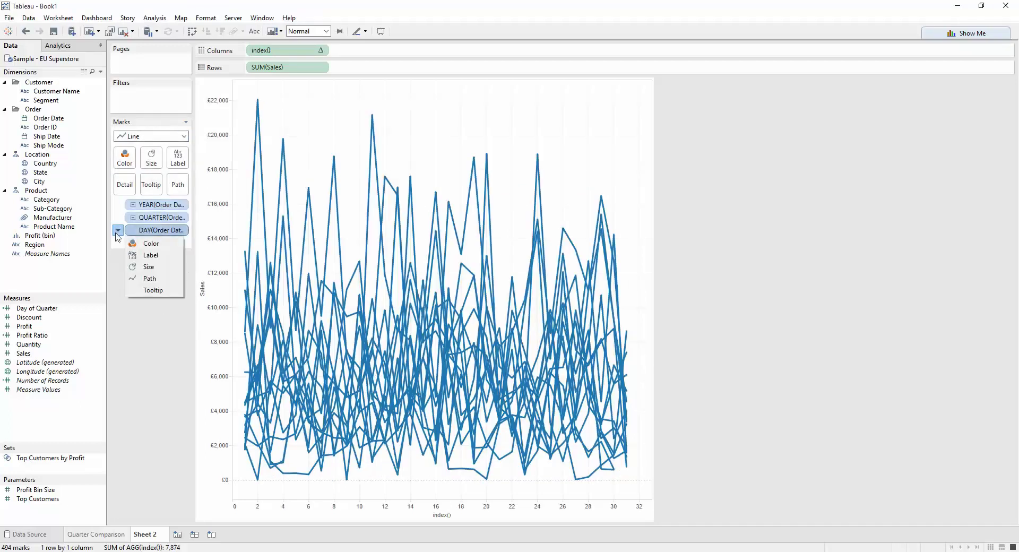
- Use DAY(Order Date) as the line path and apply a Running Total quick calculation to SUM(Sales)
click(150, 279)
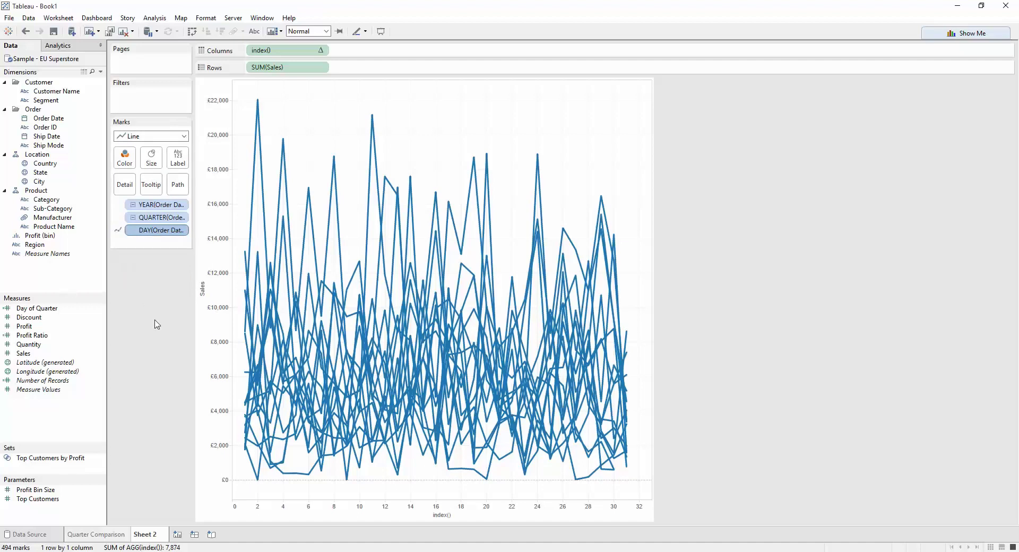
mouse_move(333, 315)
click(321, 68)
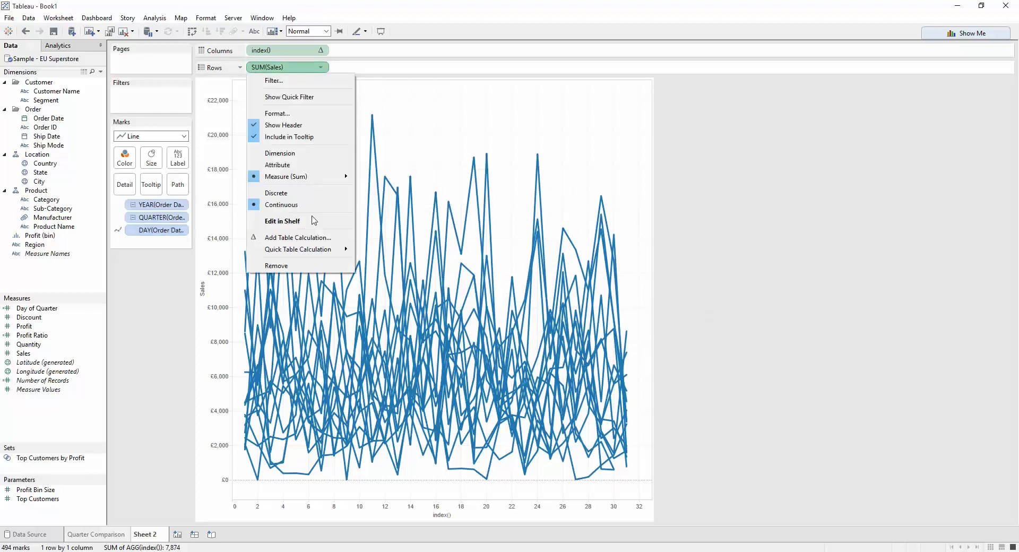
mouse_move(332, 255)
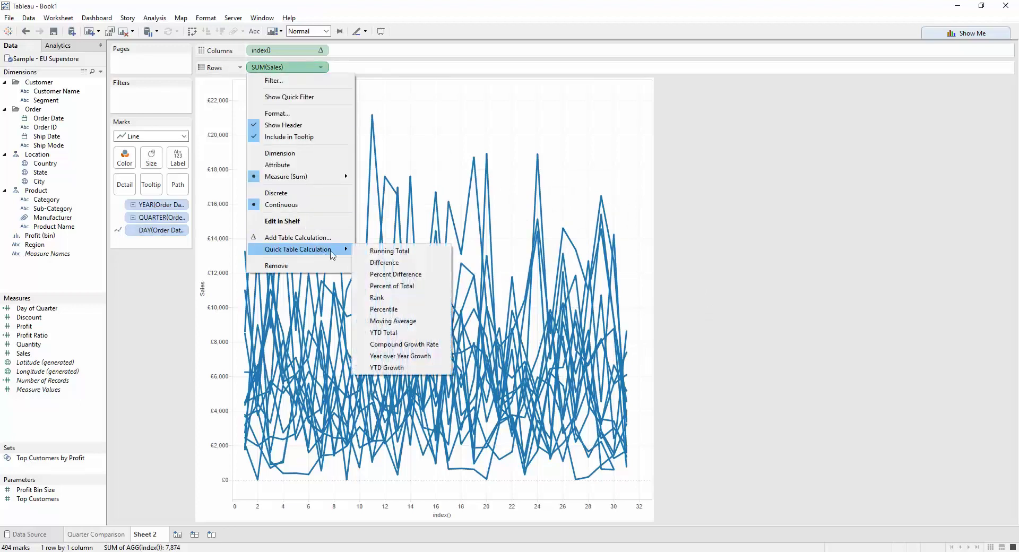
click(425, 255)
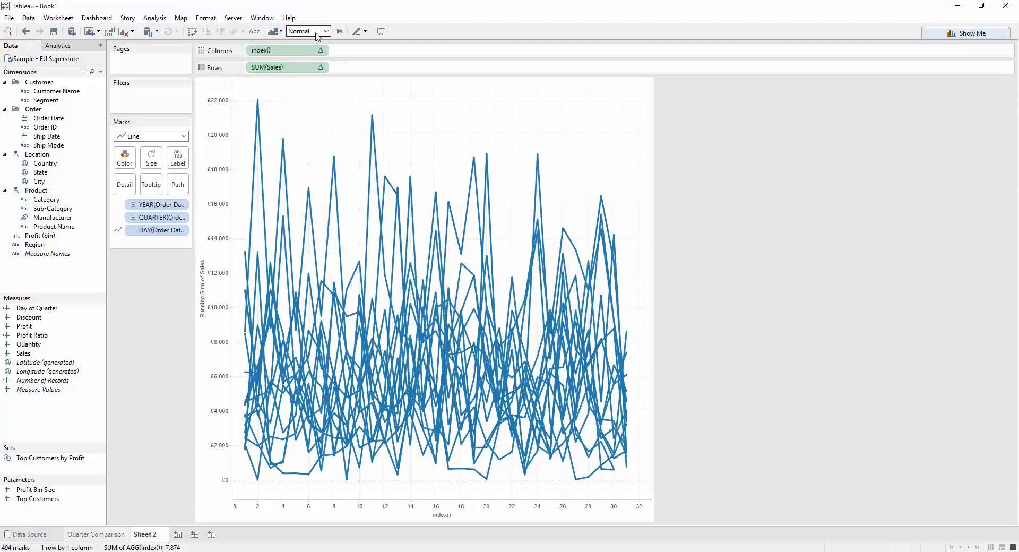
- Make the running total accumulate along Day of Order Date via advanced table calculation settings
click(320, 67)
click(318, 249)
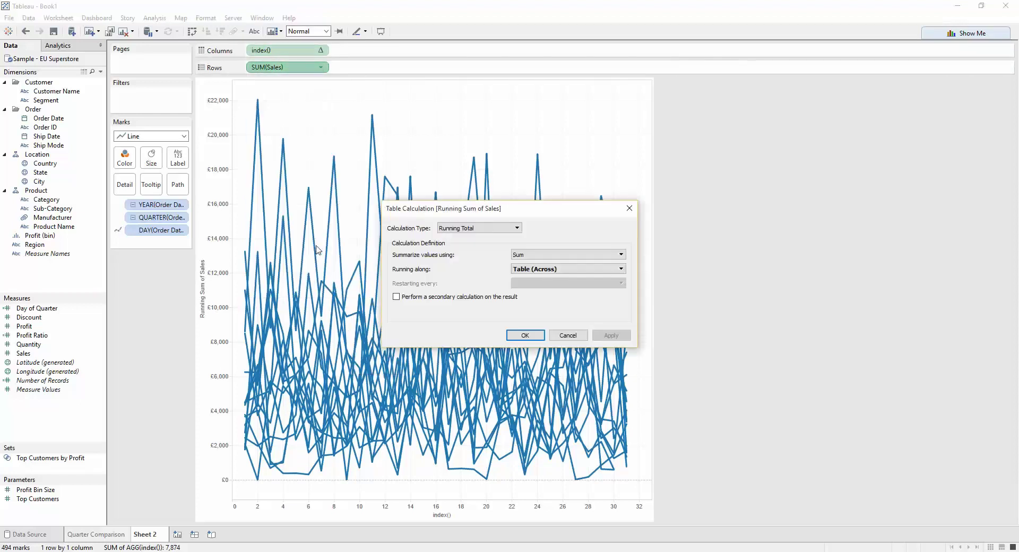
click(547, 269)
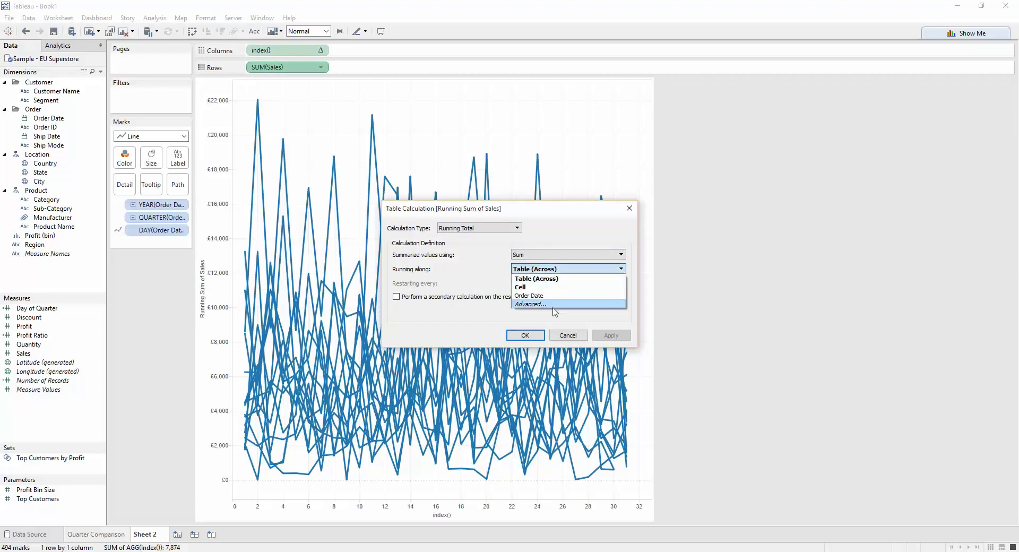
click(554, 309)
click(432, 215)
click(509, 215)
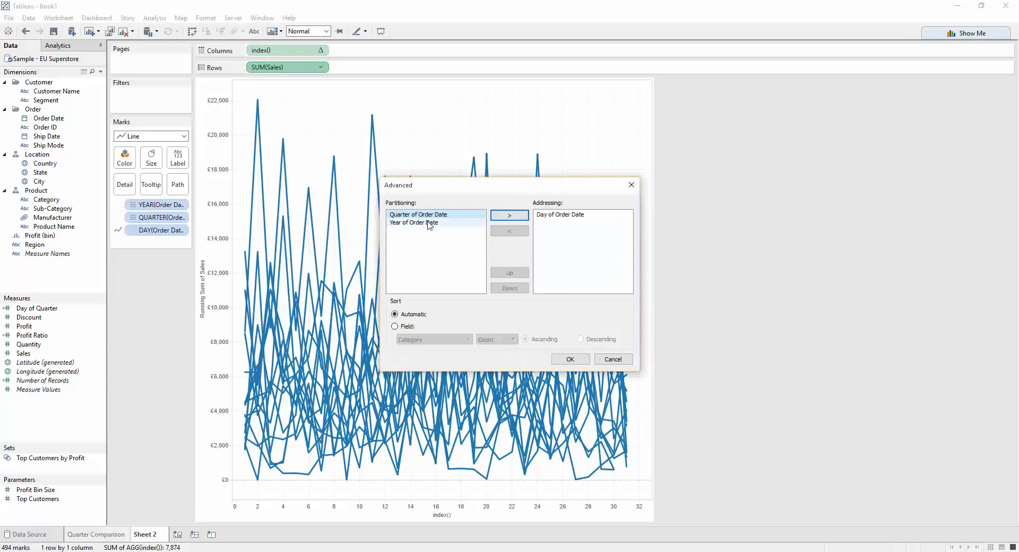
click(566, 360)
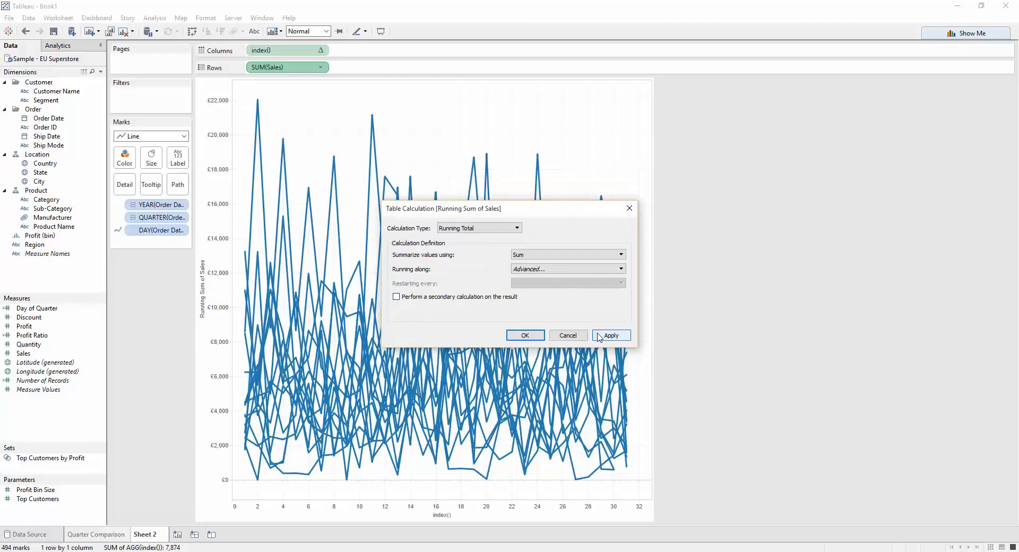
click(610, 335)
click(578, 337)
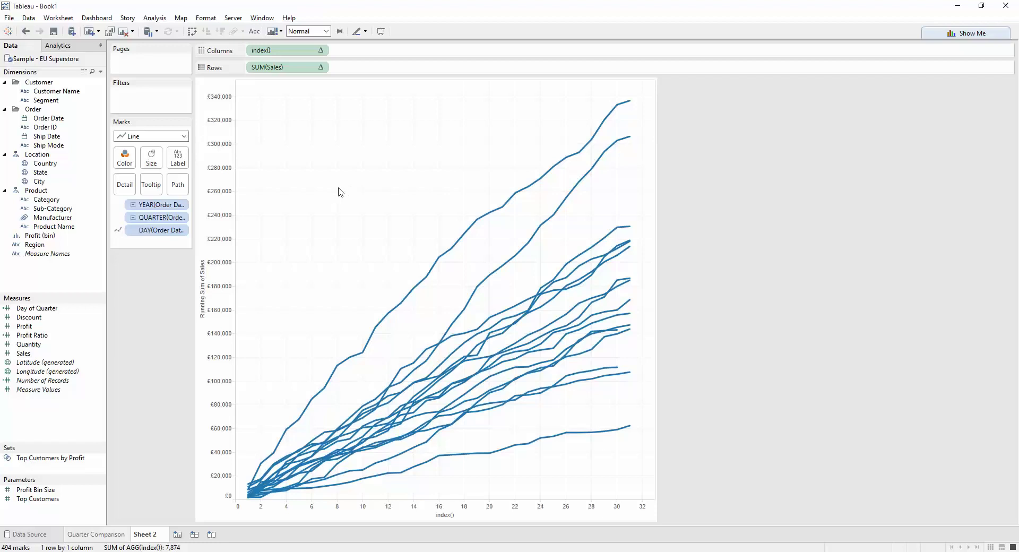
- Set YEAR and QUARTER of Order Date to Color and copy them onto Label
click(118, 205)
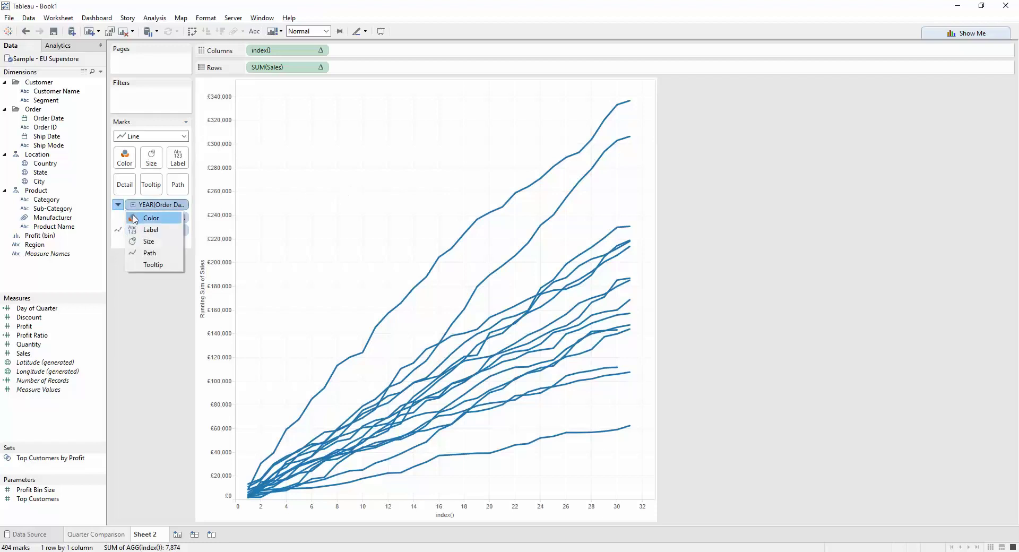
click(134, 218)
click(118, 217)
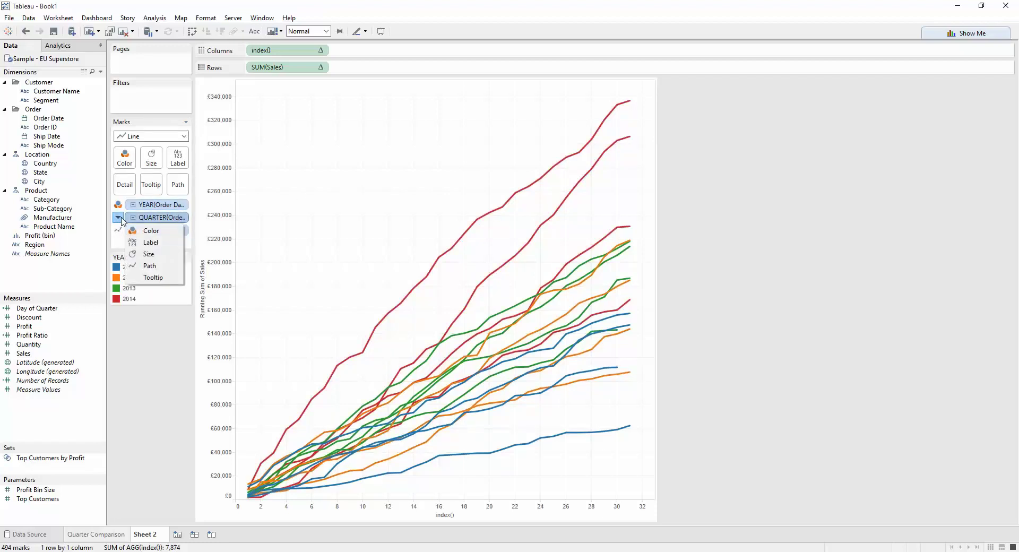
click(145, 232)
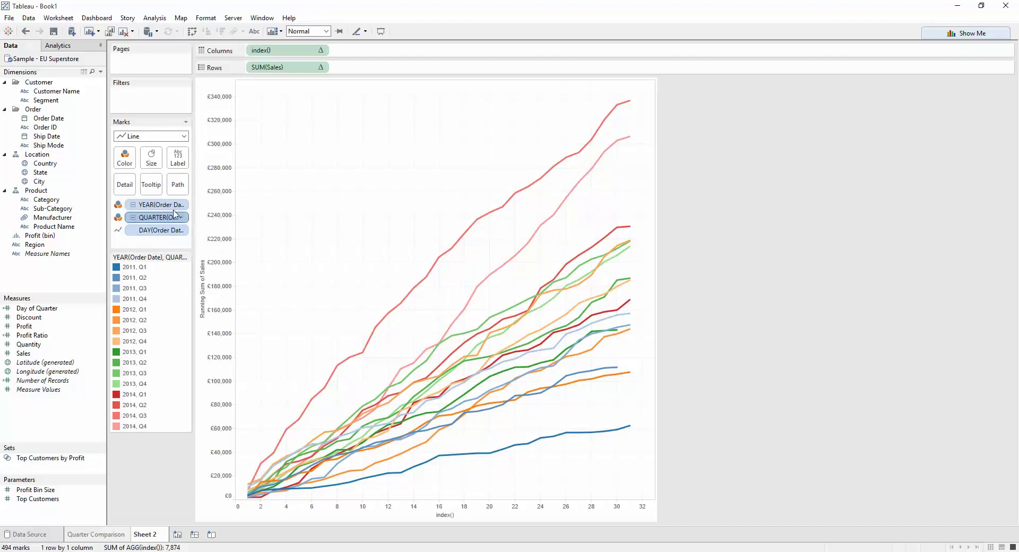
drag(159, 206, 178, 159)
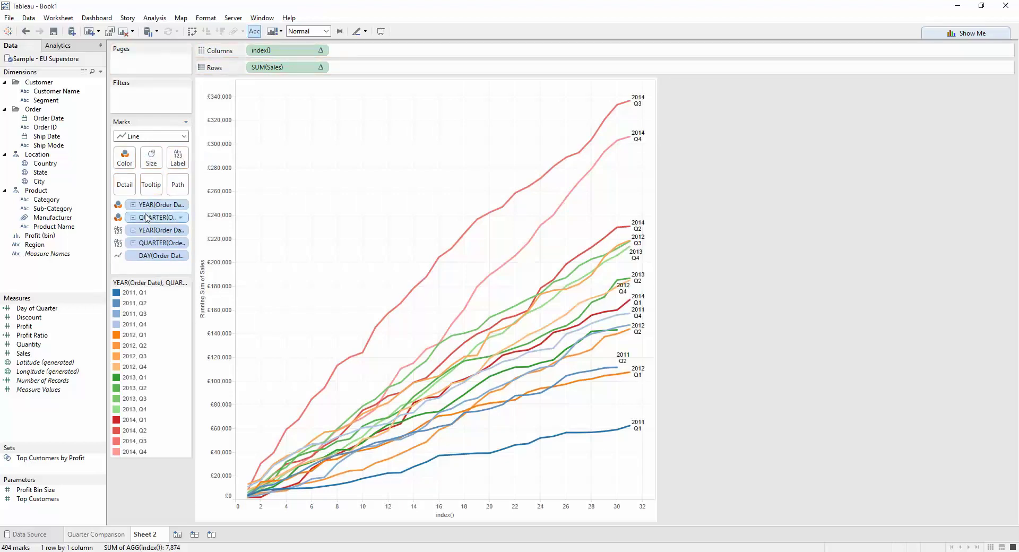
click(146, 218)
- Move the QUARTER colour pill above YEAR so each quarter gets its own hue
click(783, 235)
mouse_move(631, 105)
drag(152, 218, 172, 204)
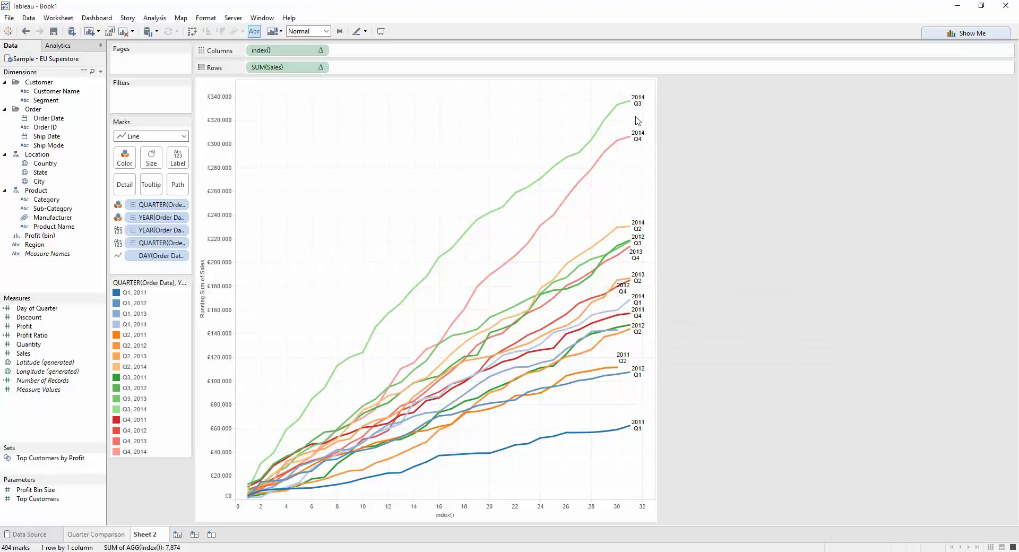
mouse_move(635, 108)
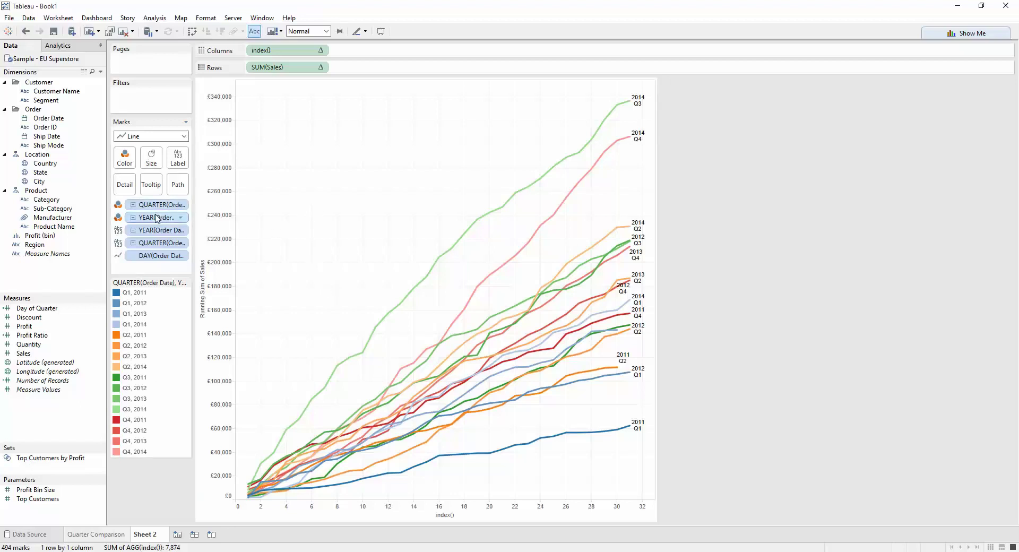
- Add a Years filter on Order Date keeping all years and show its filter card
drag(156, 218, 149, 108)
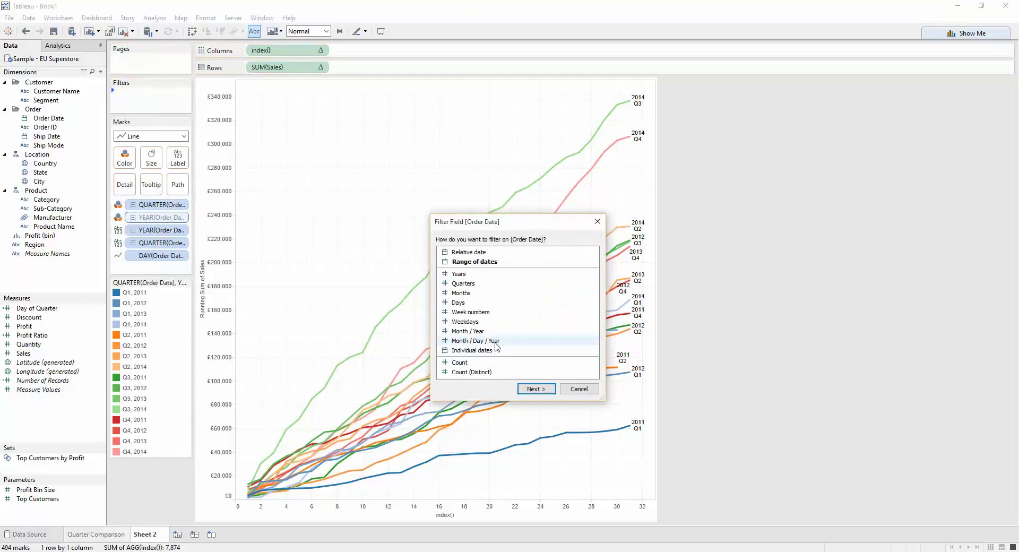
double_click(470, 274)
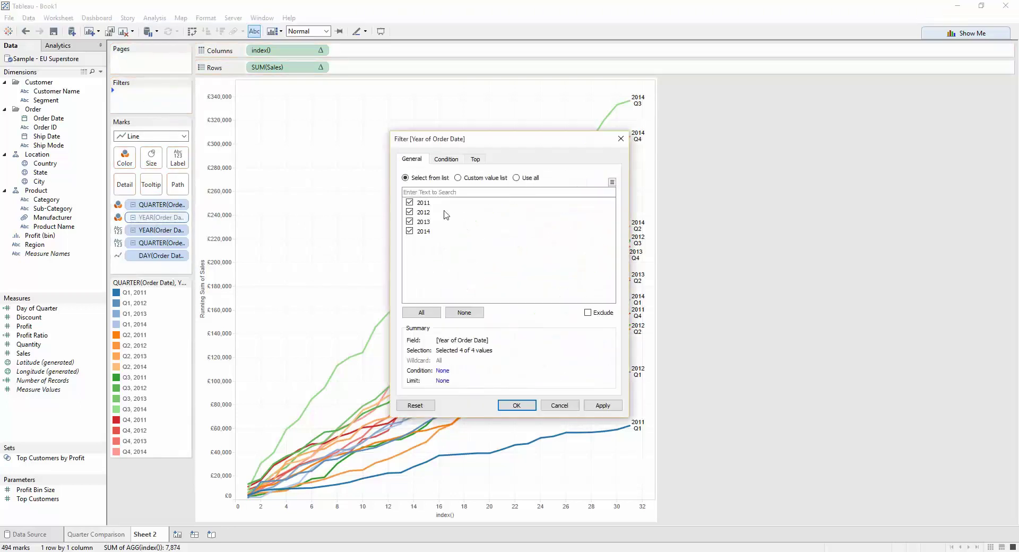
click(523, 405)
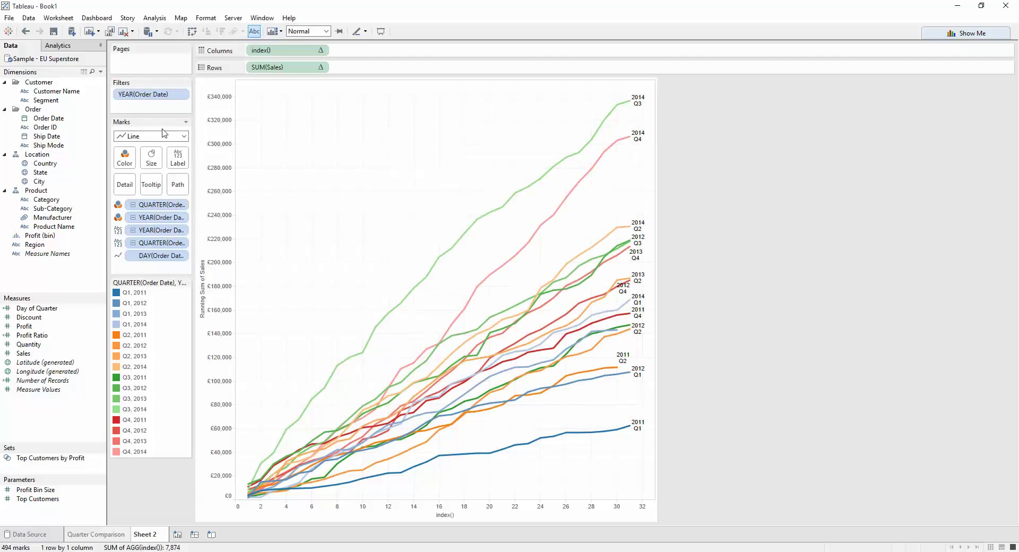
right_click(158, 101)
click(178, 120)
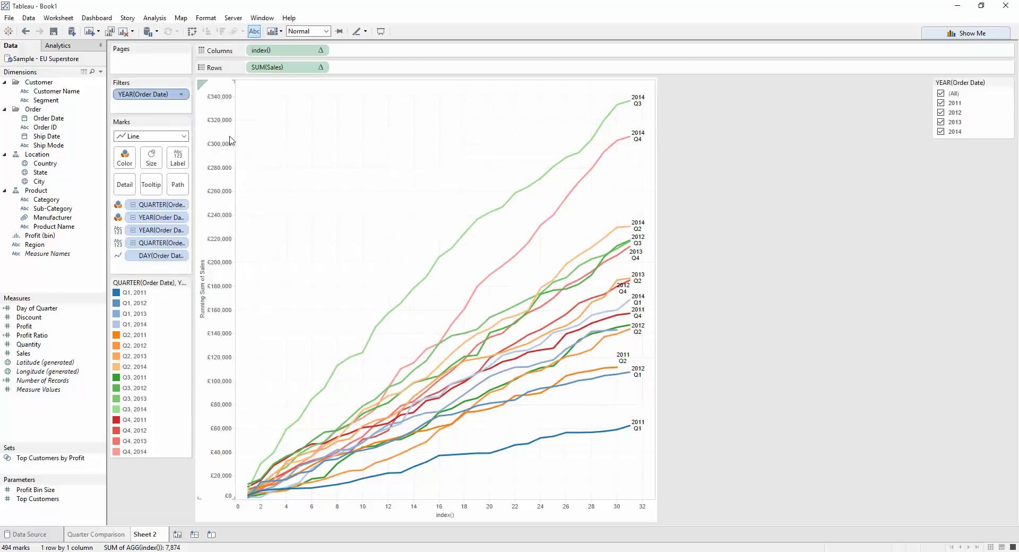
- Make the year filter a Single Value (Dropdown) and select 2013
click(1008, 83)
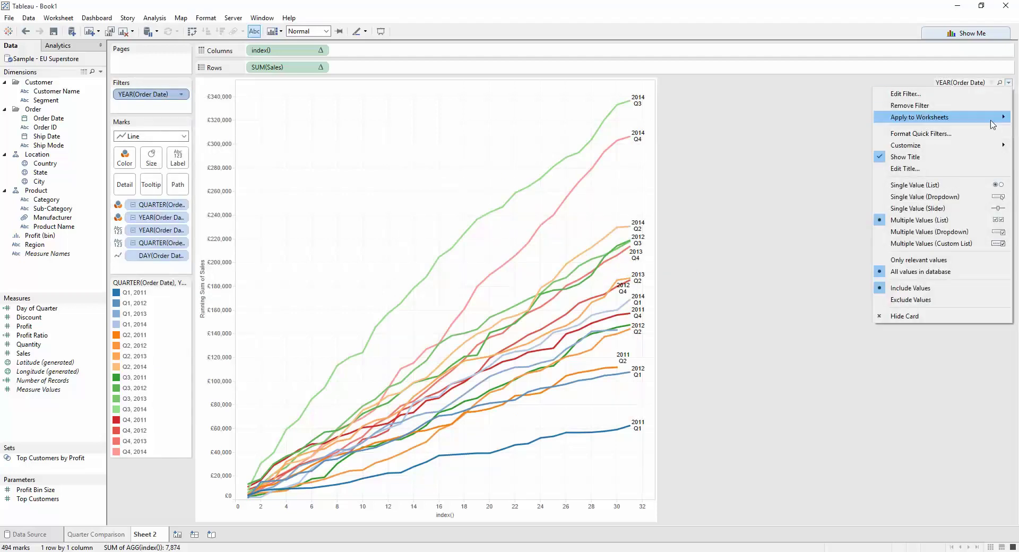
click(961, 197)
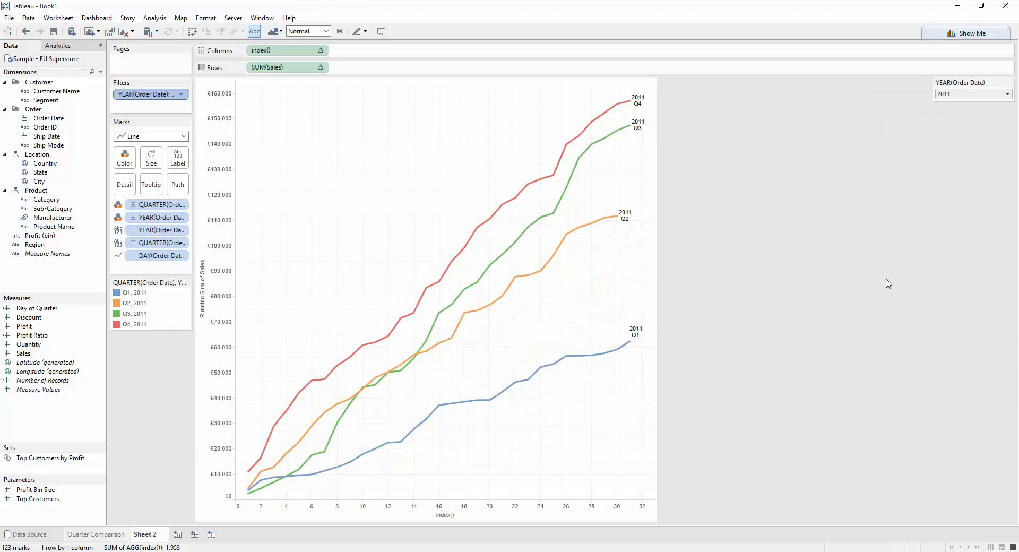
click(963, 96)
click(961, 118)
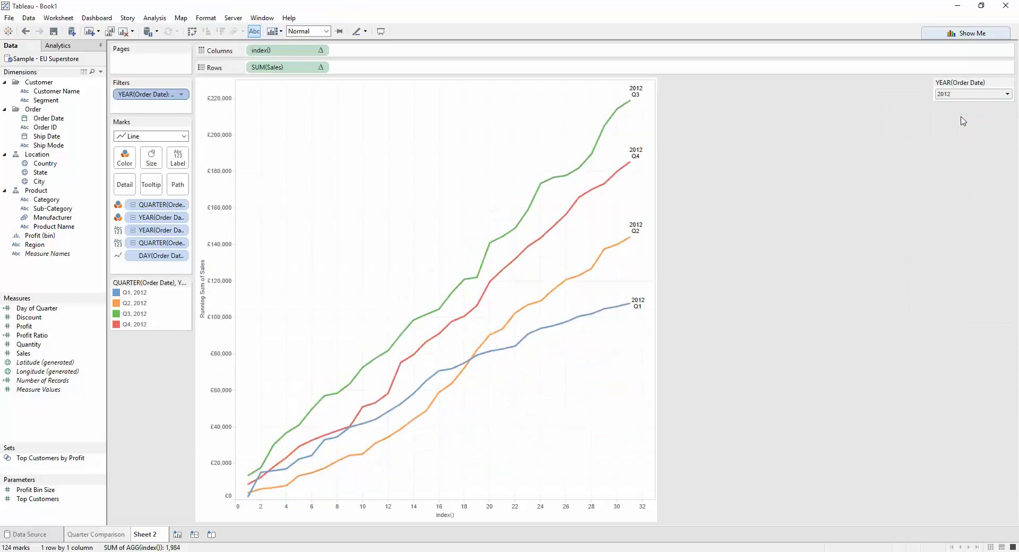
click(964, 96)
click(960, 127)
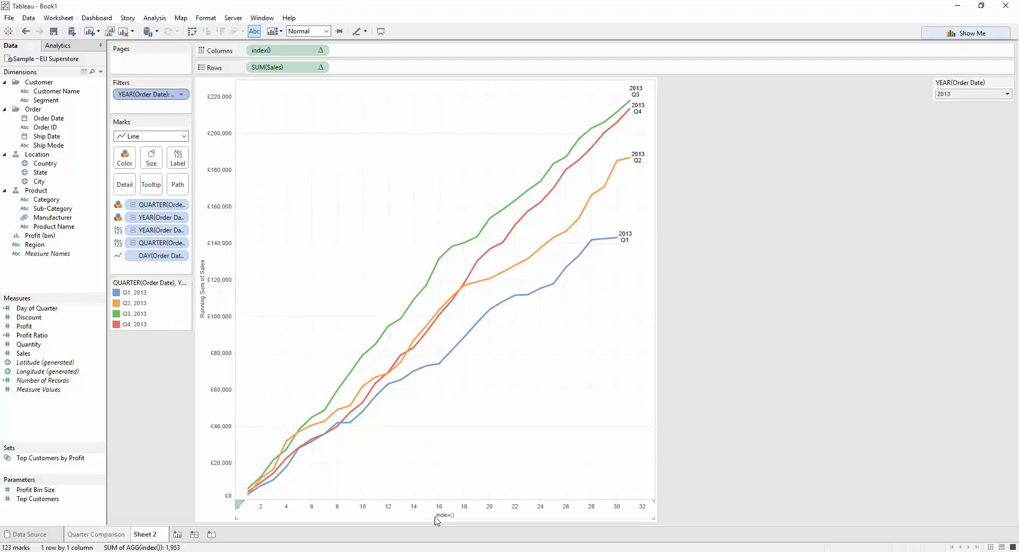
- Rename the index() calculation to 'Day in Quarter' so it labels the columns axis
drag(287, 50, 64, 431)
text(Day in Quarter)
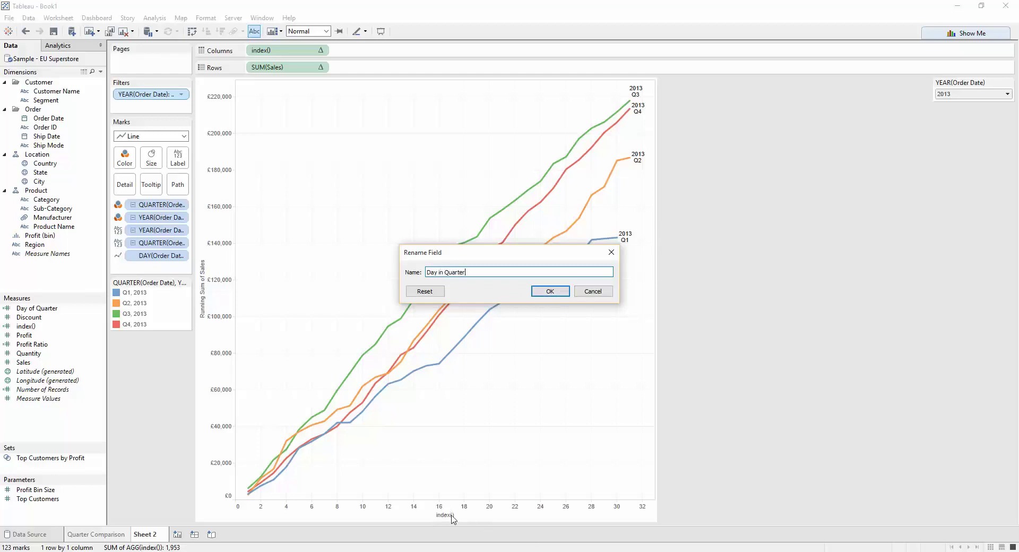
click(557, 291)
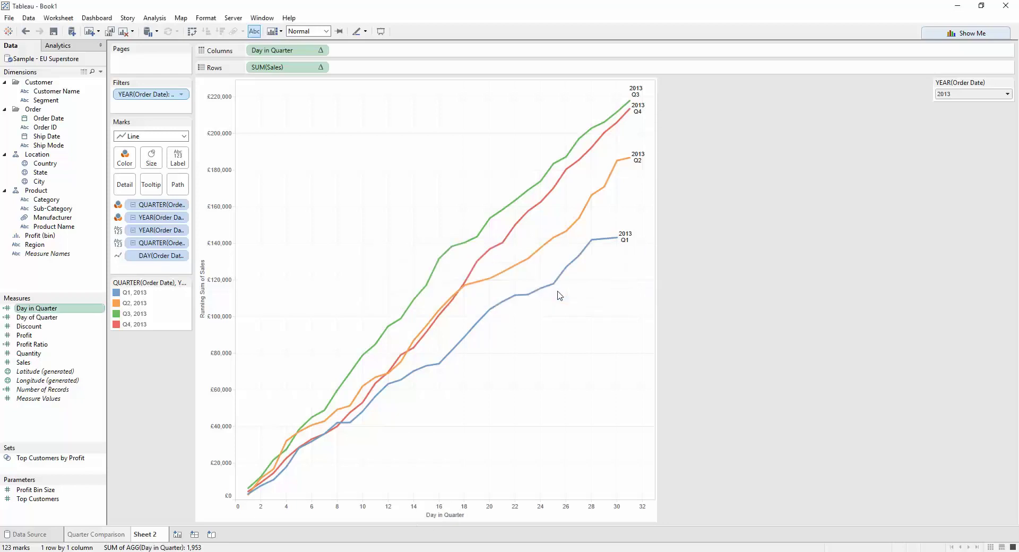